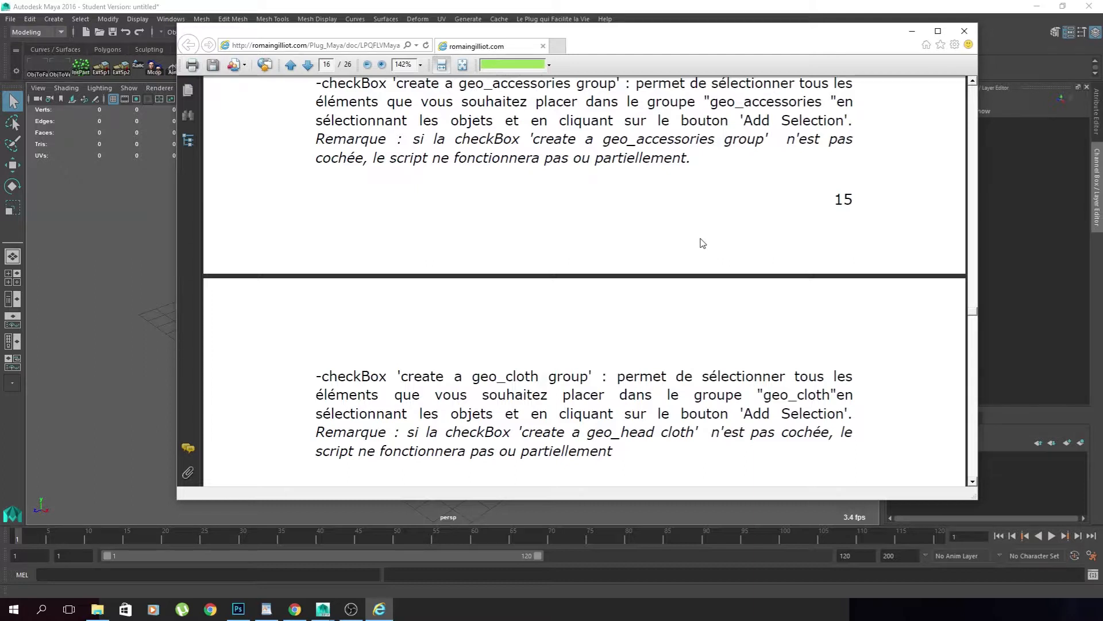
# - Search the plug-in documentation for "onion tool", read the Onion Tool section and close the document
pyautogui.write('onion tool')
pyautogui.press('Return')
pyautogui.press('Return')
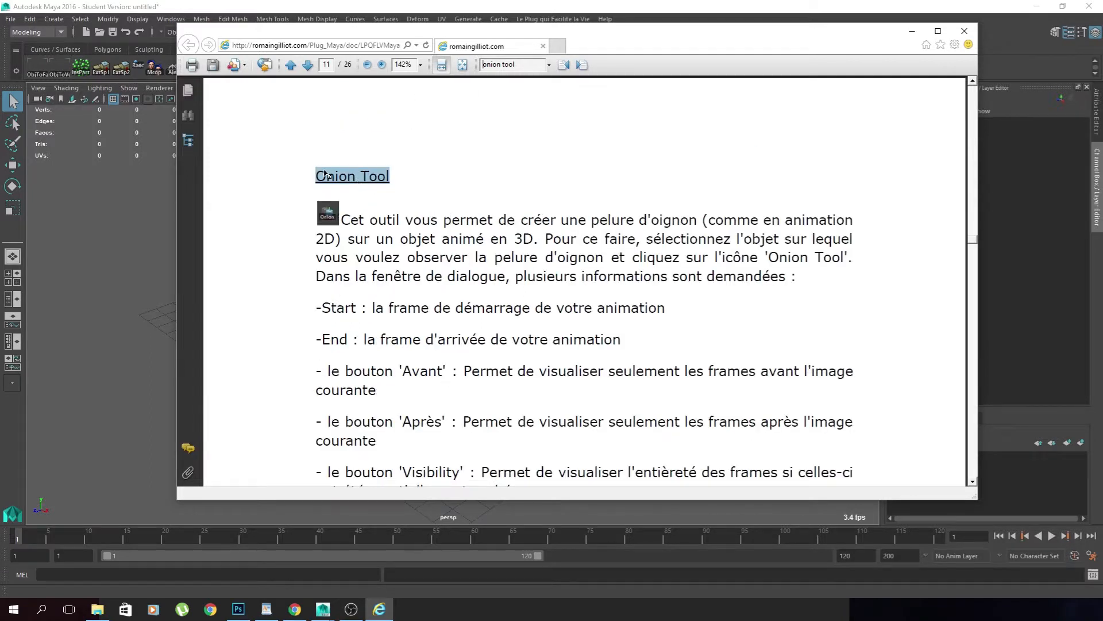
pyautogui.scroll(-2, 305, 197)
pyautogui.scroll(-6, 345, 120)
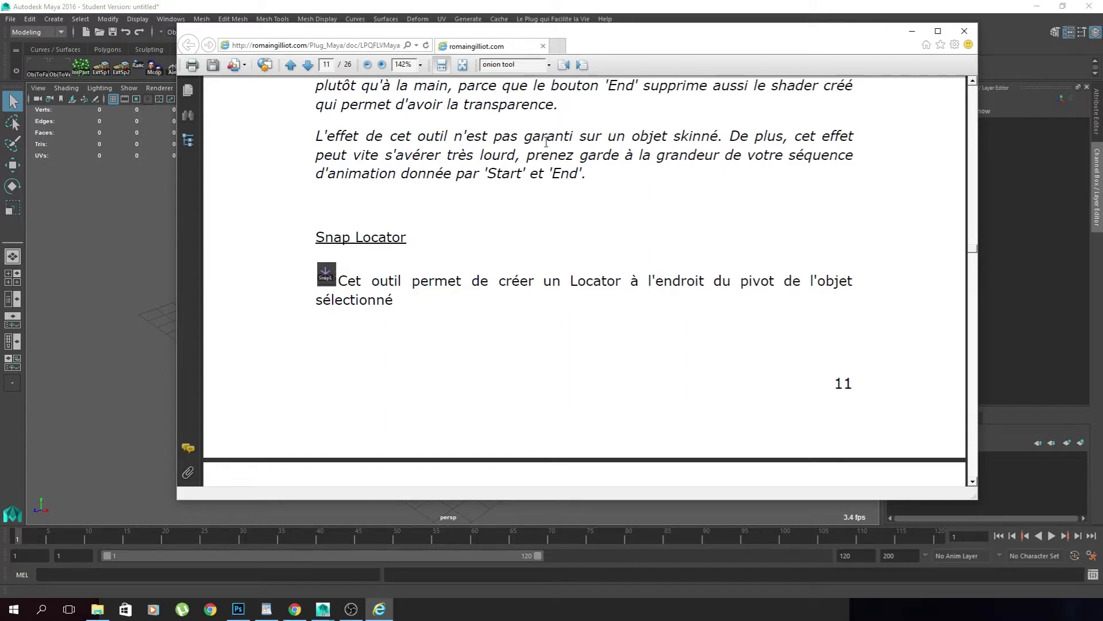
pyautogui.click(965, 30)
# - Open and read the About 'Le Plug qui Facilite La Vie' information
pyautogui.click(550, 20)
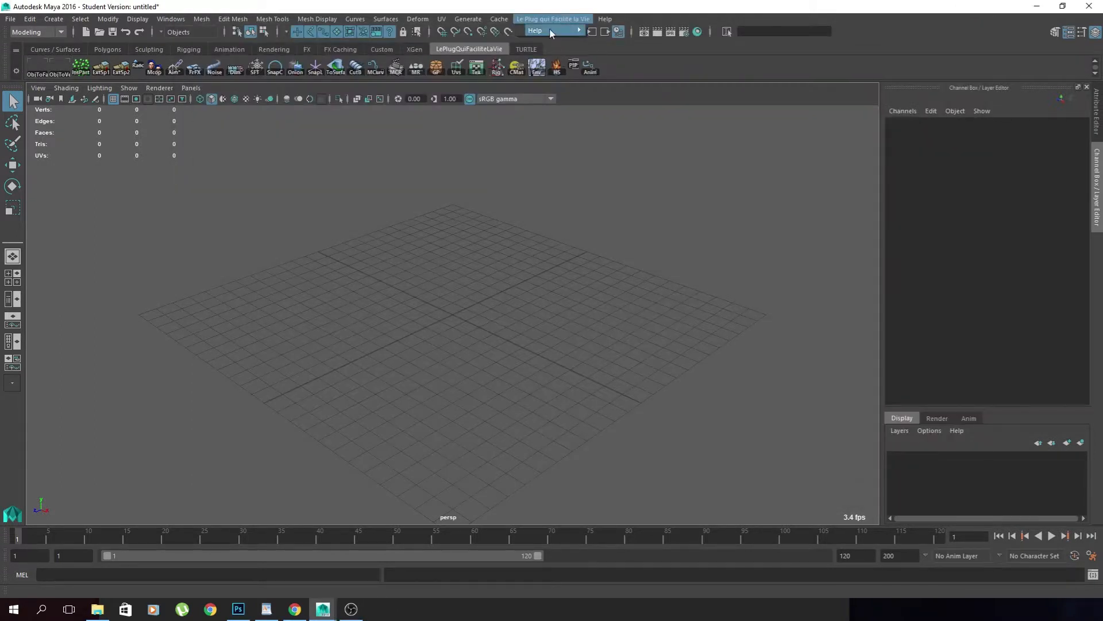
pyautogui.moveTo(569, 31)
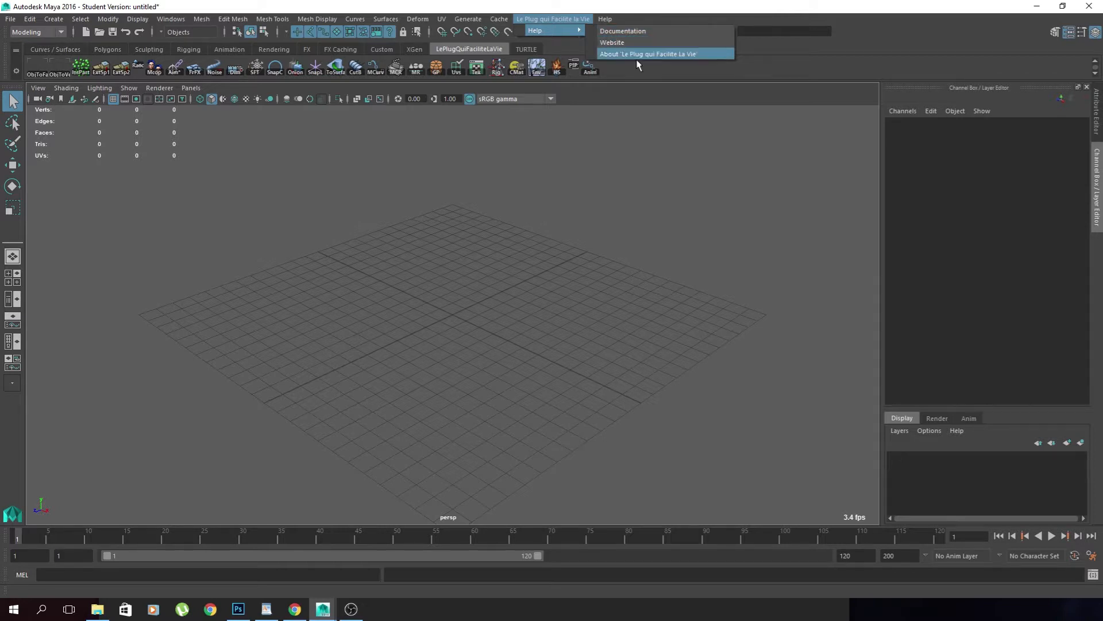
pyautogui.click(655, 54)
pyautogui.scroll(-5, 614, 172)
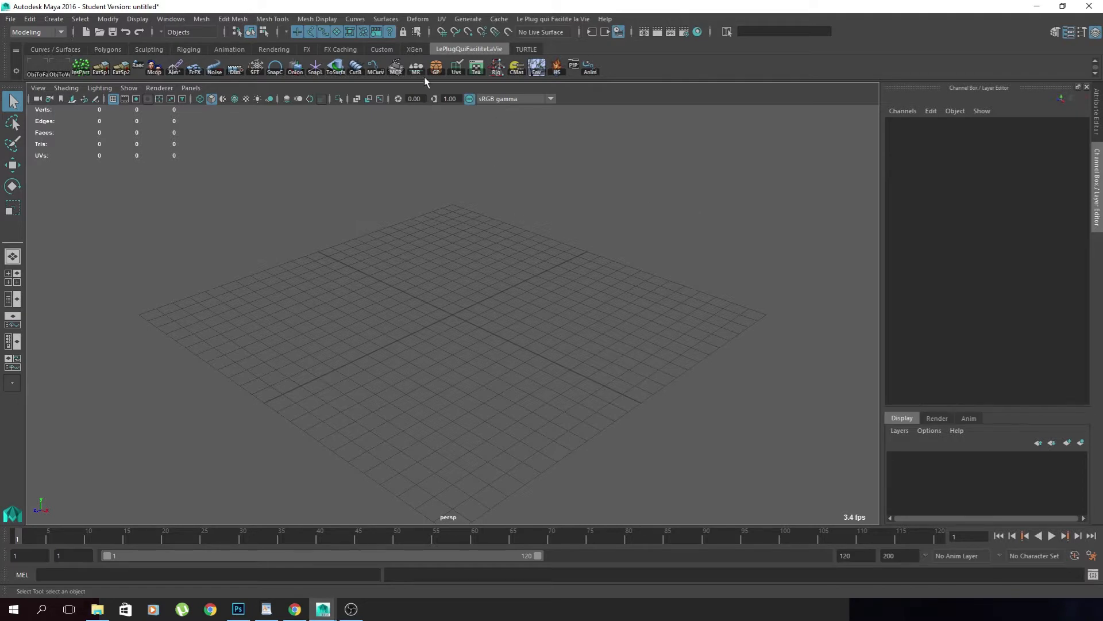
# - Look over the Quick Renamer tool's prefix, suffix and Search and Replace fields
pyautogui.moveTo(1102, 159); pyautogui.dragTo(812, 112)
pyautogui.doubleClick(786, 354)
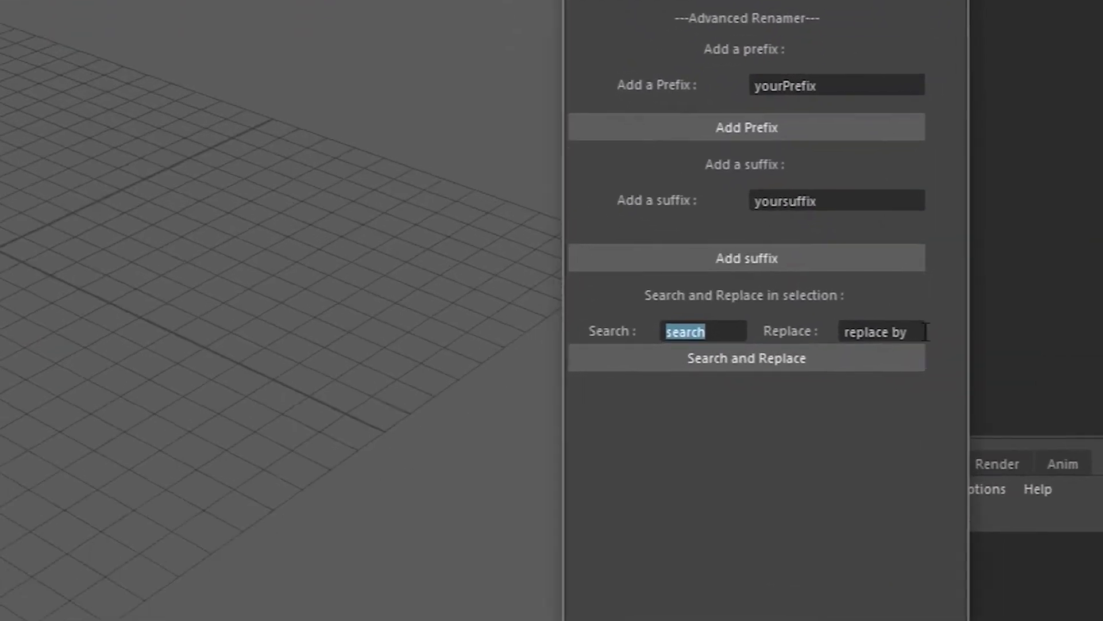
pyautogui.moveTo(900, 348); pyautogui.dragTo(871, 348)
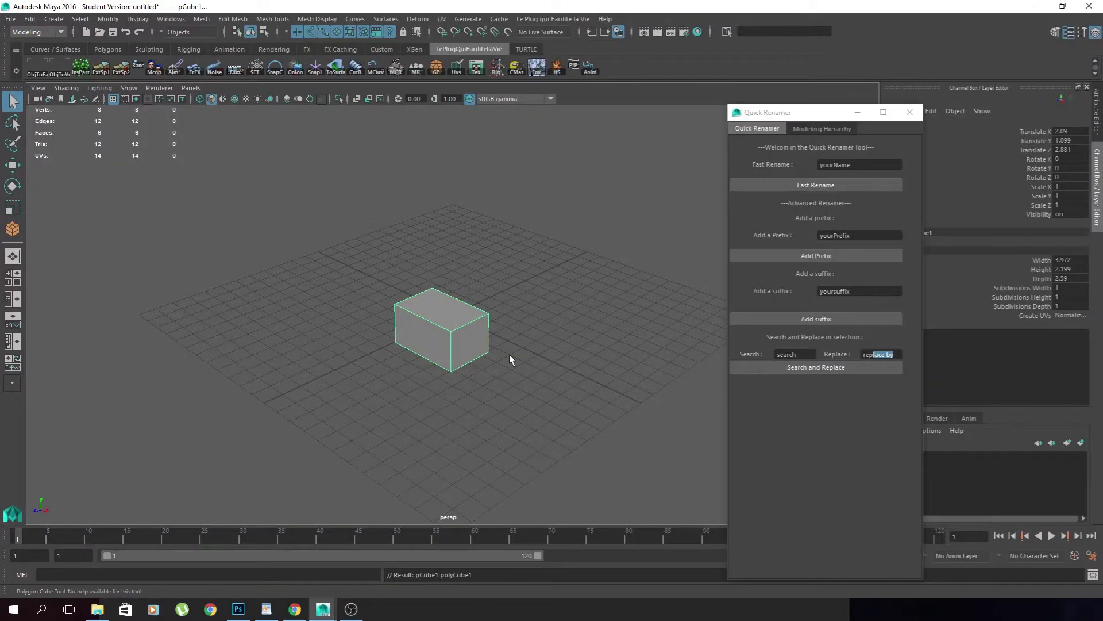
# - Duplicate the polygon cube upward to form a vertical stack of five cubes
pyautogui.keyDown('alt'); pyautogui.moveTo(509, 354); pyautogui.dragTo(565, 336, button='right'); pyautogui.keyUp('alt')
pyautogui.keyDown('alt'); pyautogui.moveTo(564, 336); pyautogui.dragTo(458, 345); pyautogui.keyUp('alt')
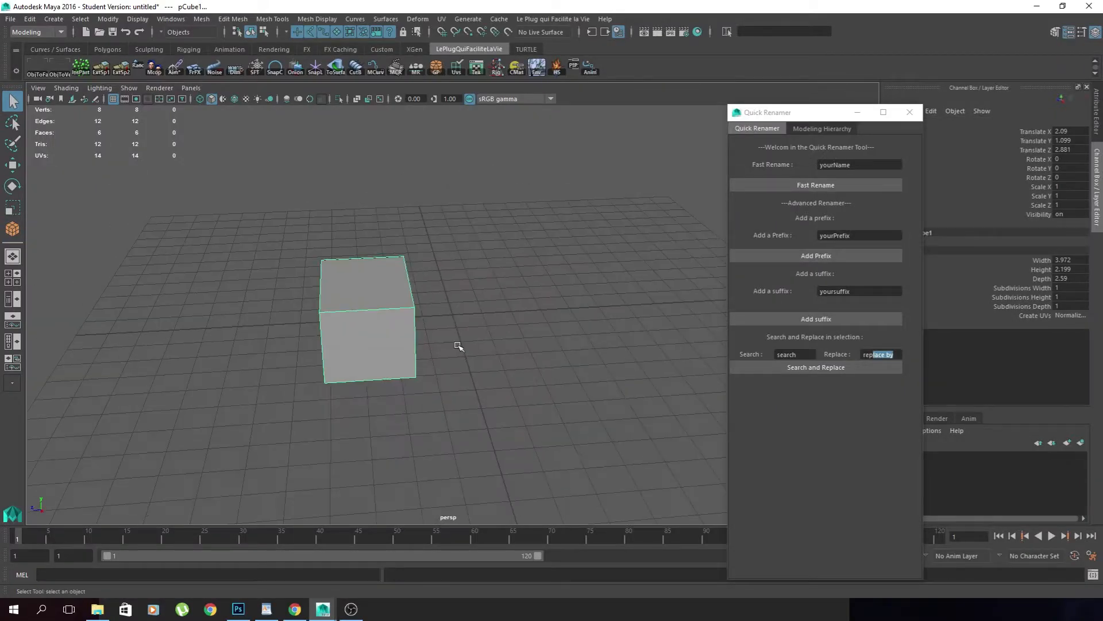
pyautogui.press('w')
pyautogui.keyDown('alt'); pyautogui.moveTo(498, 345); pyautogui.dragTo(455, 342, button='middle'); pyautogui.keyUp('alt')
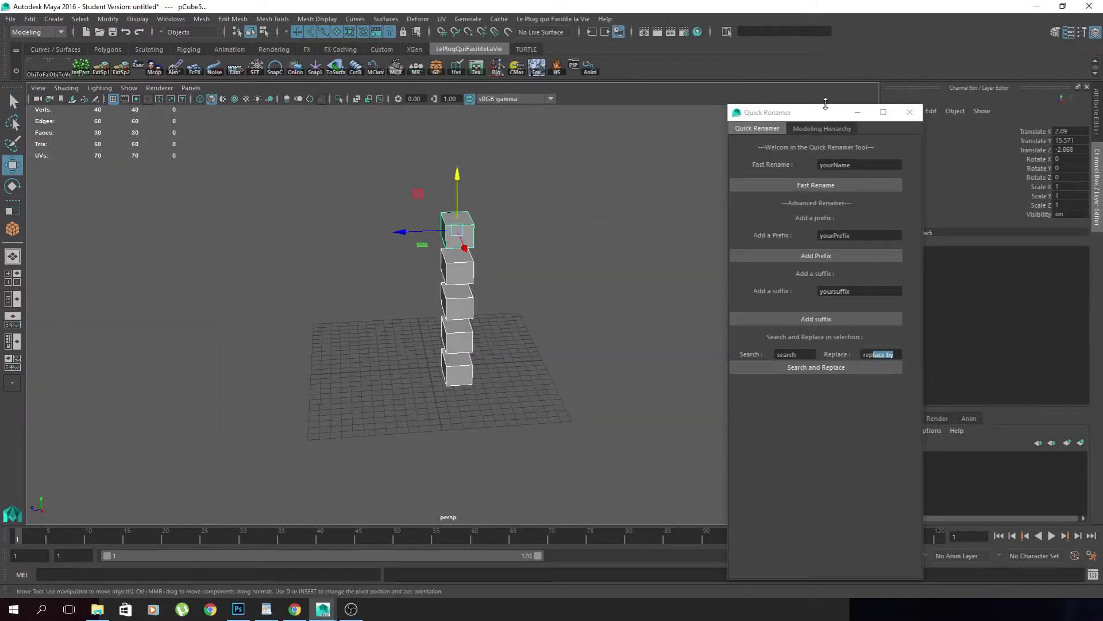
# - Add the suffix _R to the names of all five stacked cubes with the Quick Renamer
pyautogui.moveTo(826, 112); pyautogui.dragTo(738, 74)
pyautogui.doubleClick(790, 254)
pyautogui.write('_R')
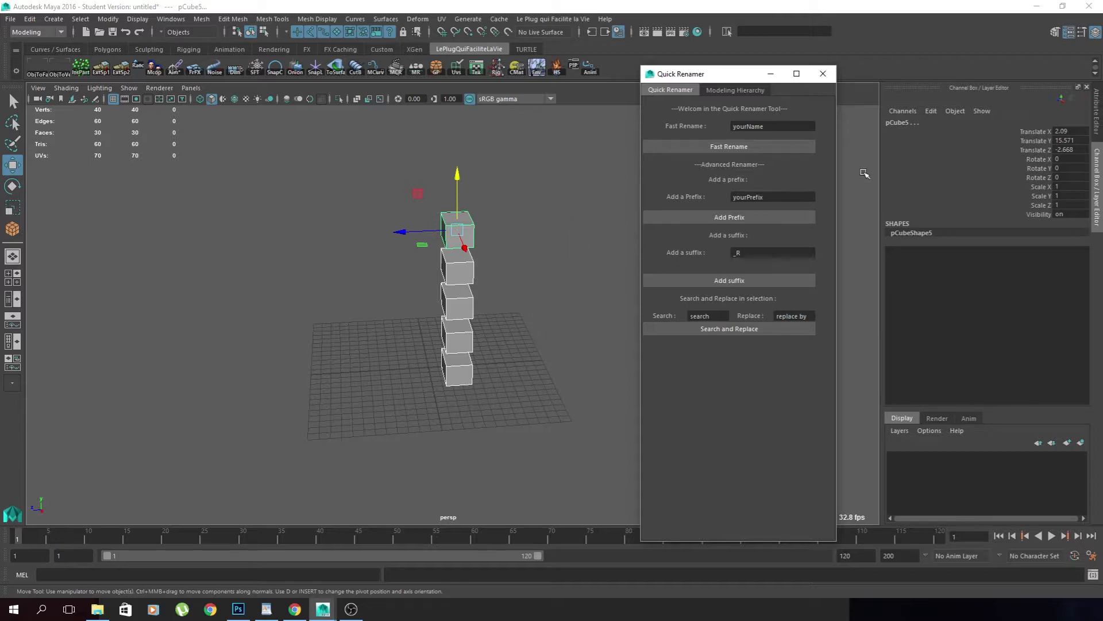
pyautogui.click(501, 331)
pyautogui.click(451, 277)
pyautogui.click(517, 345)
pyautogui.keyDown('alt'); pyautogui.moveTo(522, 351); pyautogui.dragTo(503, 353); pyautogui.keyUp('alt')
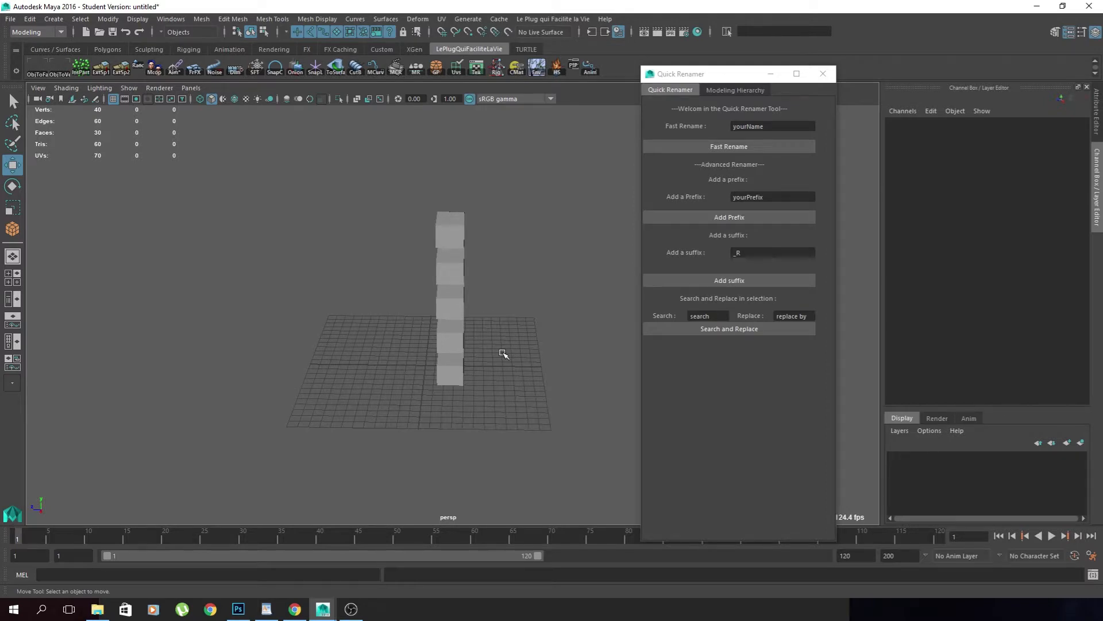
# - Duplicate the whole stack of five cubes and place the copy beside the original
pyautogui.moveTo(460, 165); pyautogui.dragTo(405, 421)
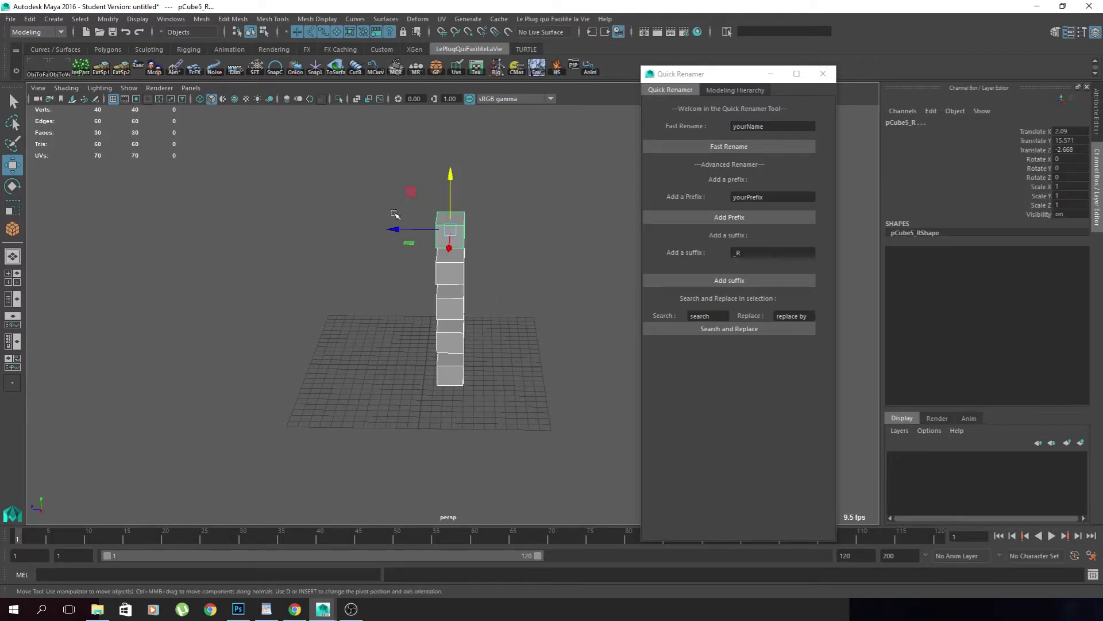
pyautogui.moveTo(394, 230); pyautogui.dragTo(485, 414)
pyautogui.hotkey('ctrl', 'd')
pyautogui.click(461, 440)
# - Search for _R1 and replace it with _L in the names of one stack's five cubes
pyautogui.moveTo(501, 198); pyautogui.dragTo(450, 405)
pyautogui.doubleClick(700, 316)
pyautogui.write('_R1')
pyautogui.click(456, 307)
pyautogui.moveTo(506, 205); pyautogui.dragTo(453, 407)
pyautogui.moveTo(809, 316); pyautogui.dragTo(717, 314)
pyautogui.write('_L')
pyautogui.click(729, 328)
# - Select individual cubes in the renamed stack to check their new names
pyautogui.click(510, 382)
pyautogui.click(455, 237)
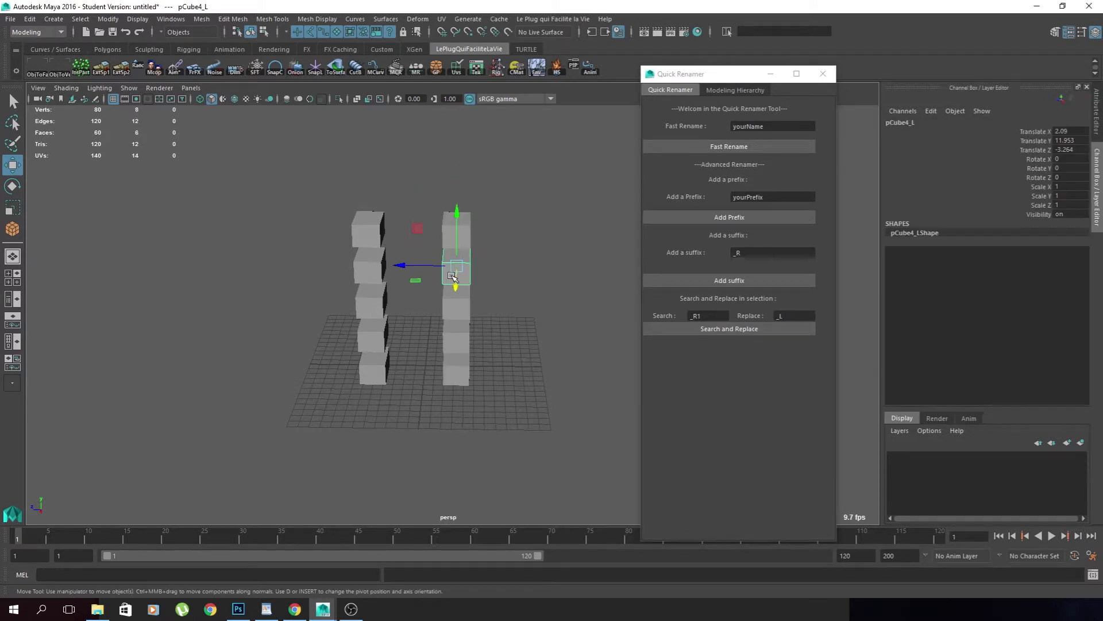
pyautogui.click(460, 310)
pyautogui.click(459, 368)
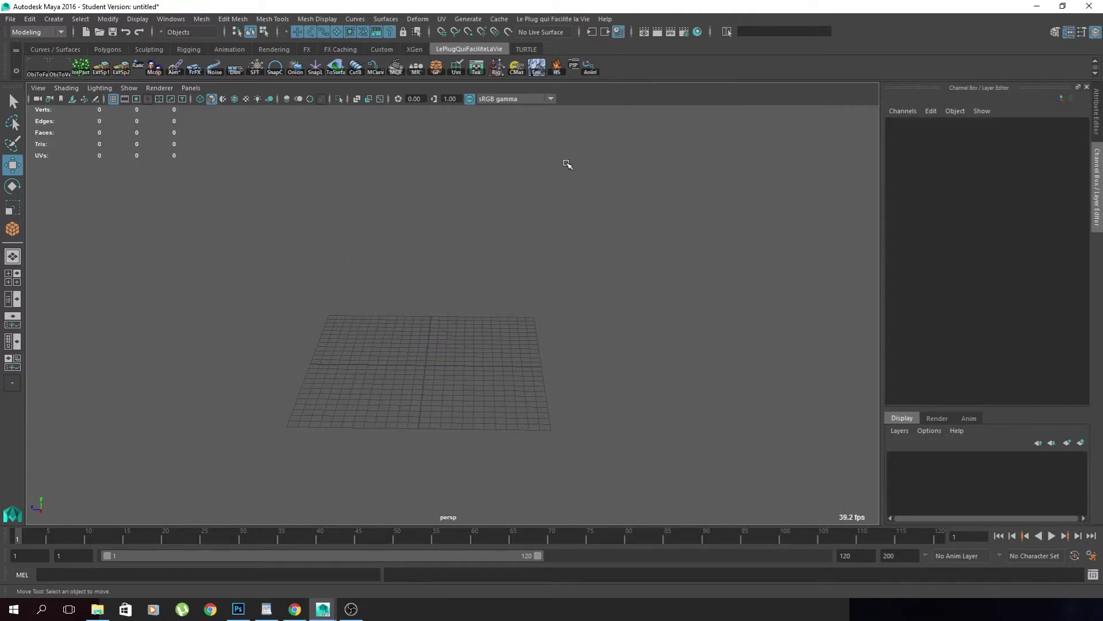
# - Open the texture reload tool and review its texture file options and its material options
pyautogui.click(475, 69)
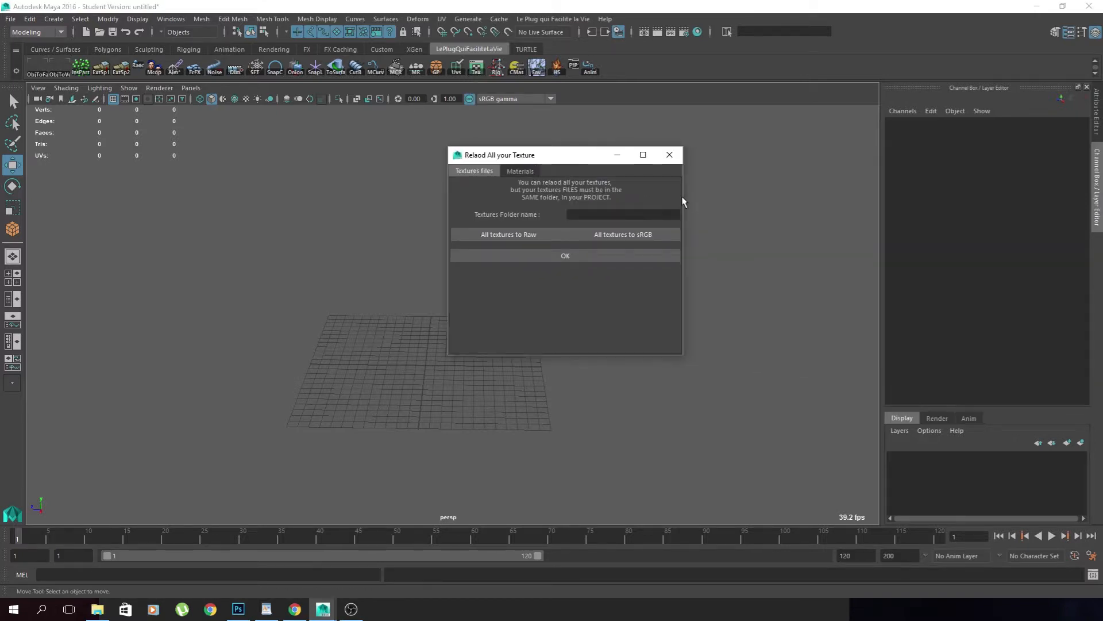
pyautogui.click(656, 215)
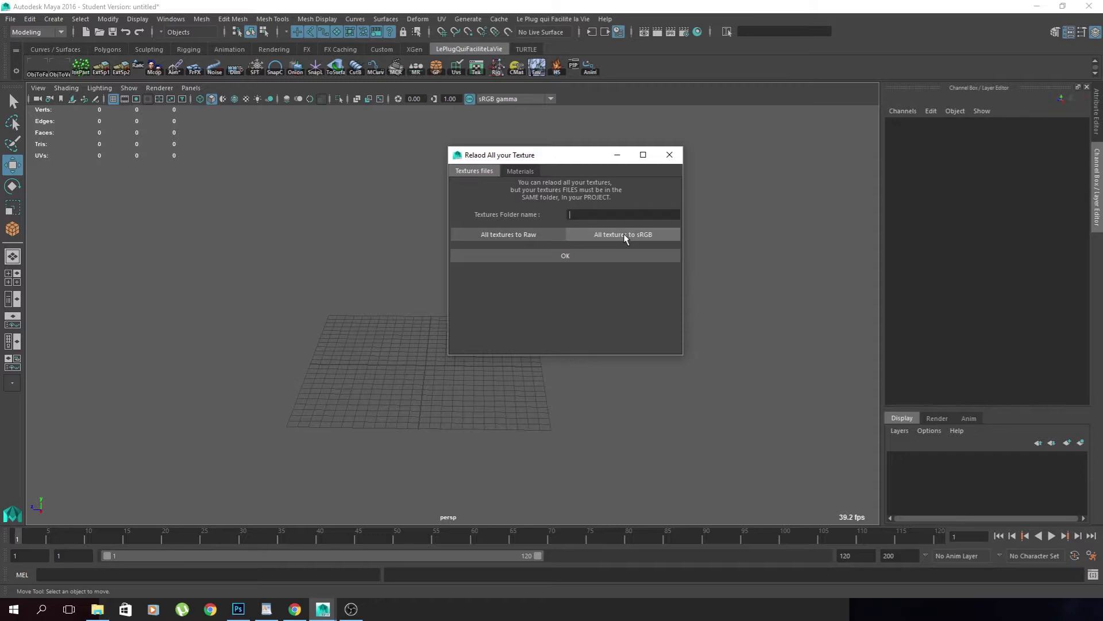
pyautogui.click(522, 173)
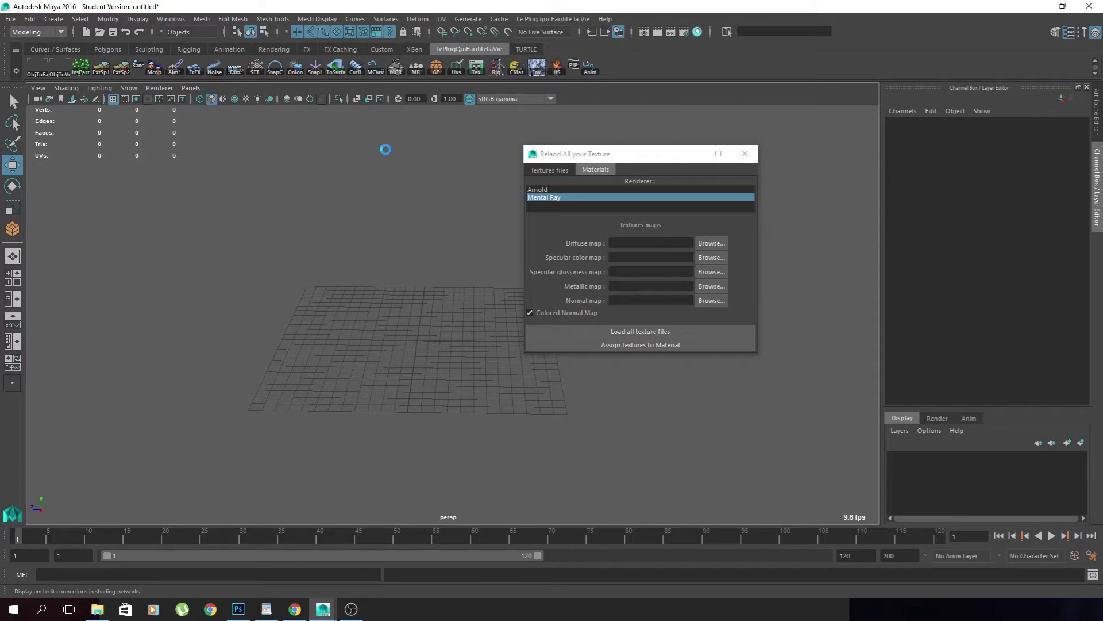
# - Open the Hypershade beside the texture tool, choose Mental Ray as the renderer and create a mia_material_x_passes material
pyautogui.moveTo(385, 149); pyautogui.dragTo(276, 148)
pyautogui.moveTo(870, 66); pyautogui.dragTo(567, 46)
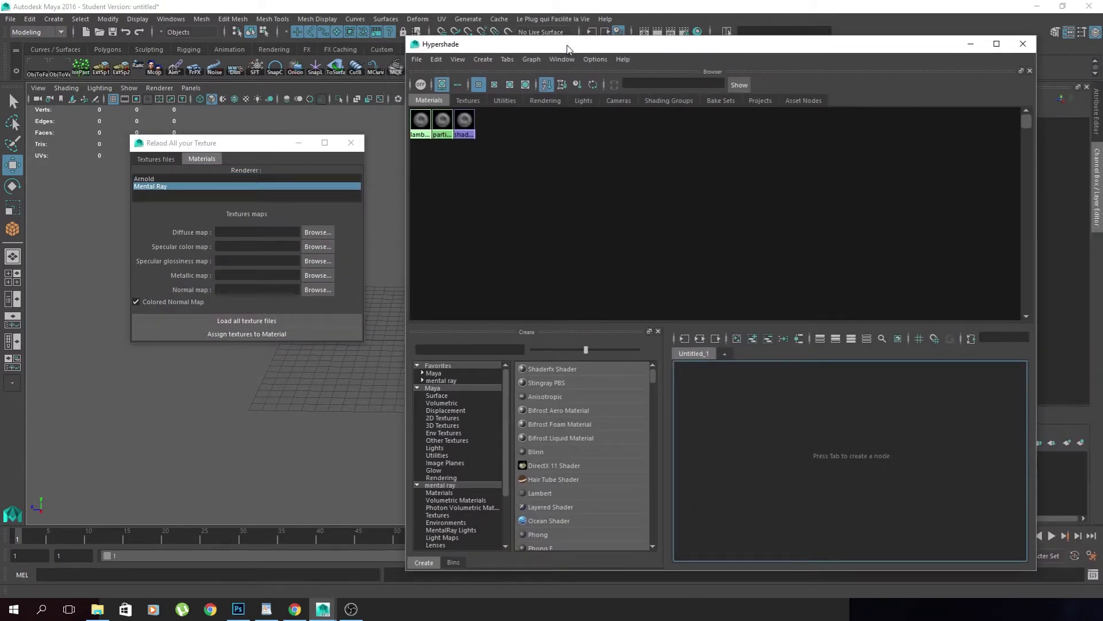
pyautogui.click(192, 186)
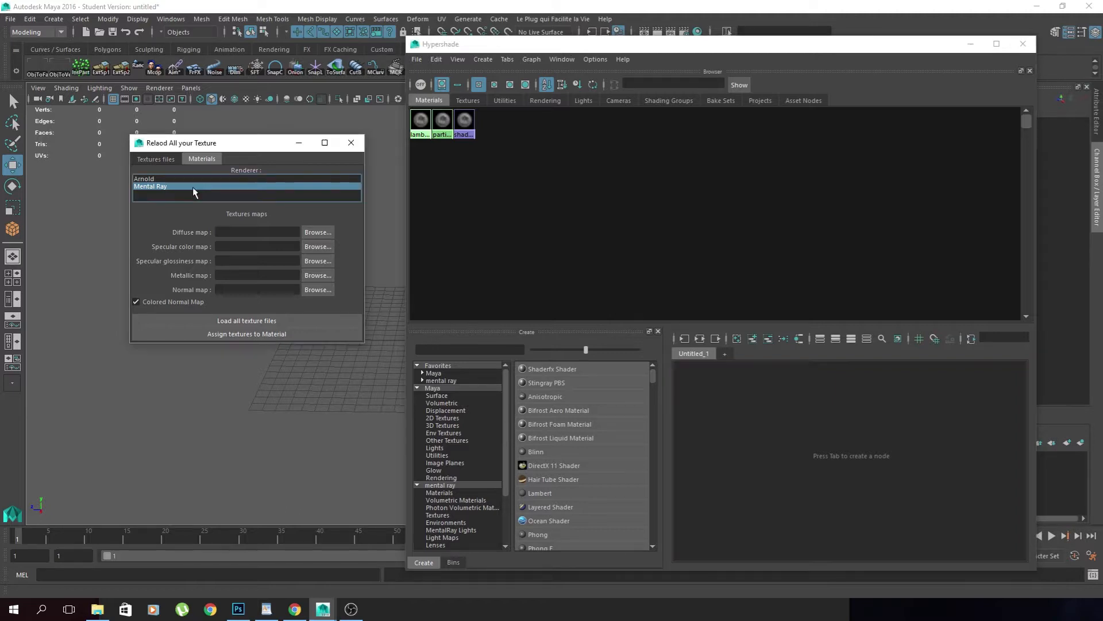
pyautogui.click(788, 503)
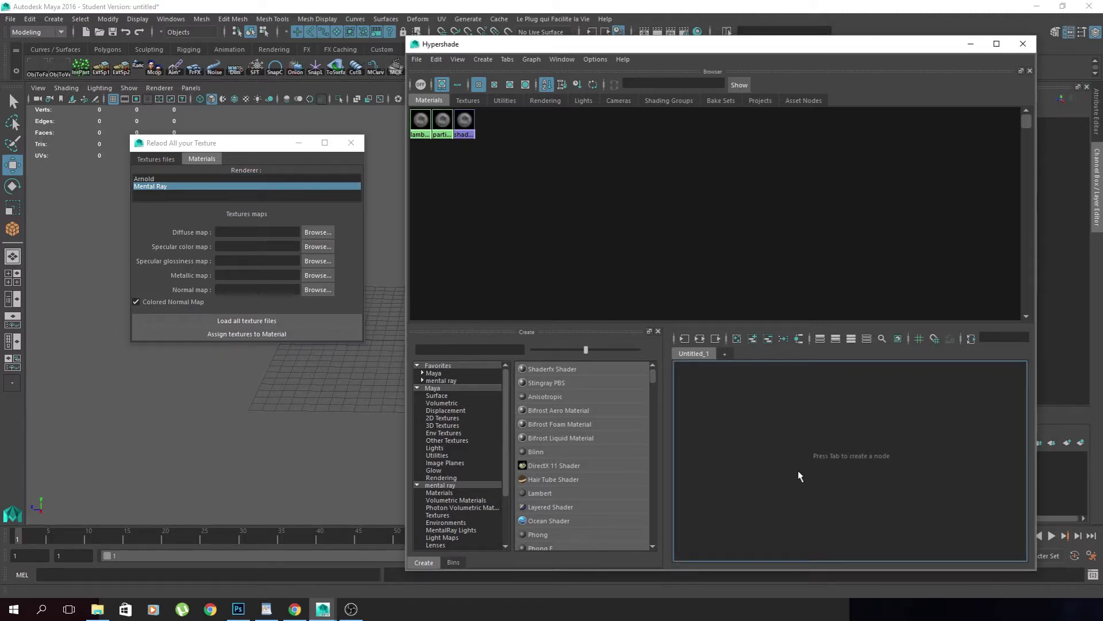
pyautogui.press('Tab')
pyautogui.write('a')
pyautogui.keyDown('alt'); pyautogui.moveTo(770, 439); pyautogui.dragTo(692, 438, button='right'); pyautogui.keyUp('alt')
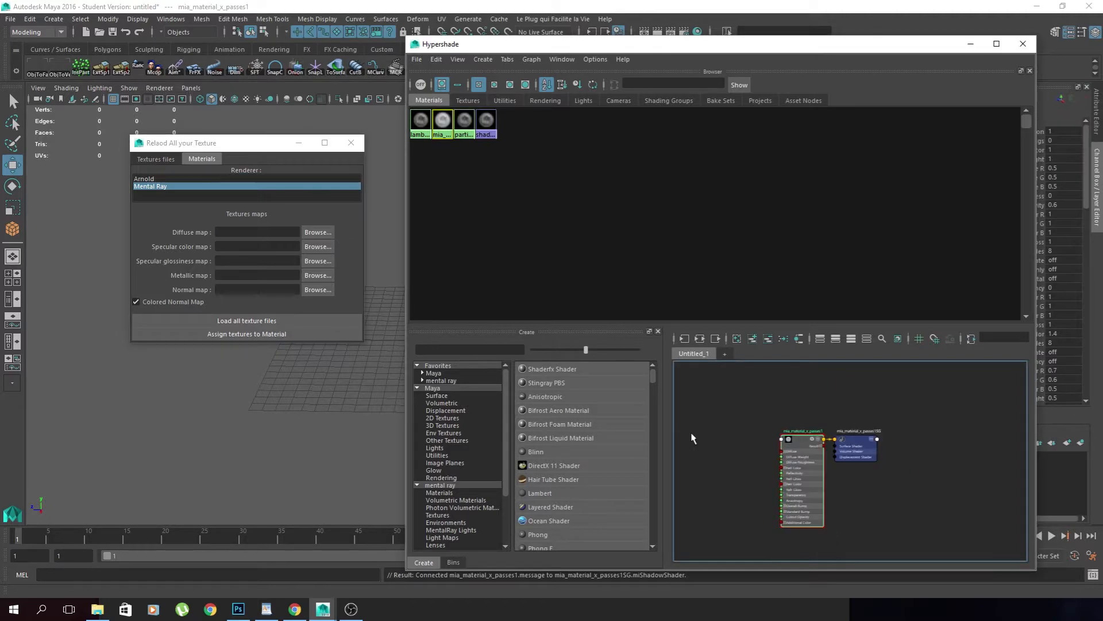
pyautogui.keyDown('alt'); pyautogui.moveTo(692, 438); pyautogui.dragTo(731, 416, button='middle'); pyautogui.keyUp('alt')
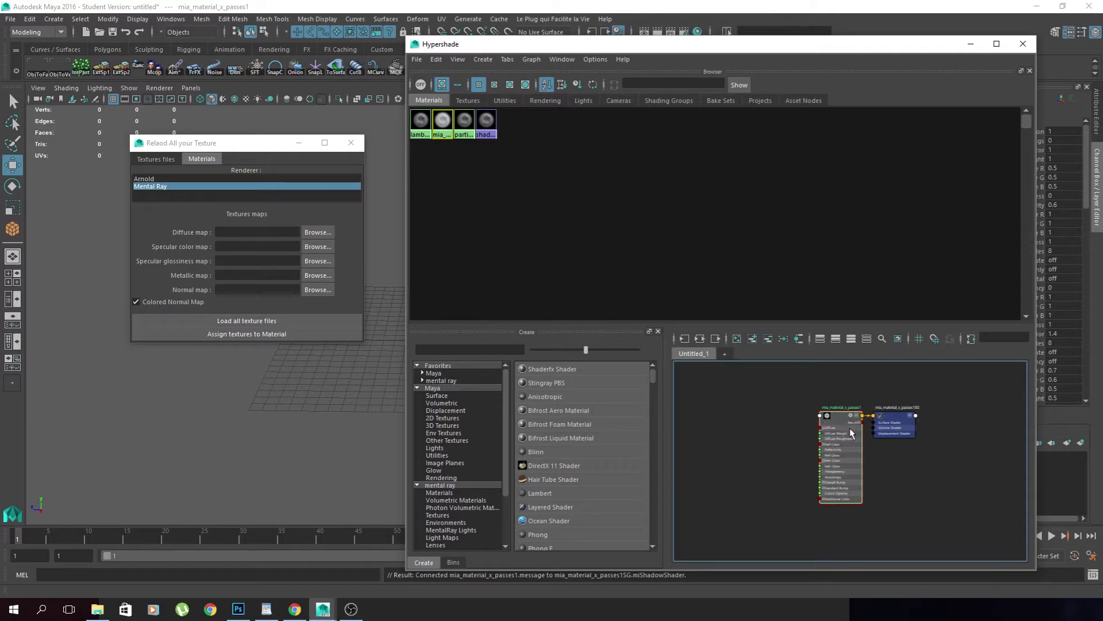
# - Start loading all texture files and browse to the SalleConference > Mur_Porte > Exports_Map folder
pyautogui.moveTo(266, 139); pyautogui.dragTo(256, 131)
pyautogui.click(155, 151)
pyautogui.click(189, 151)
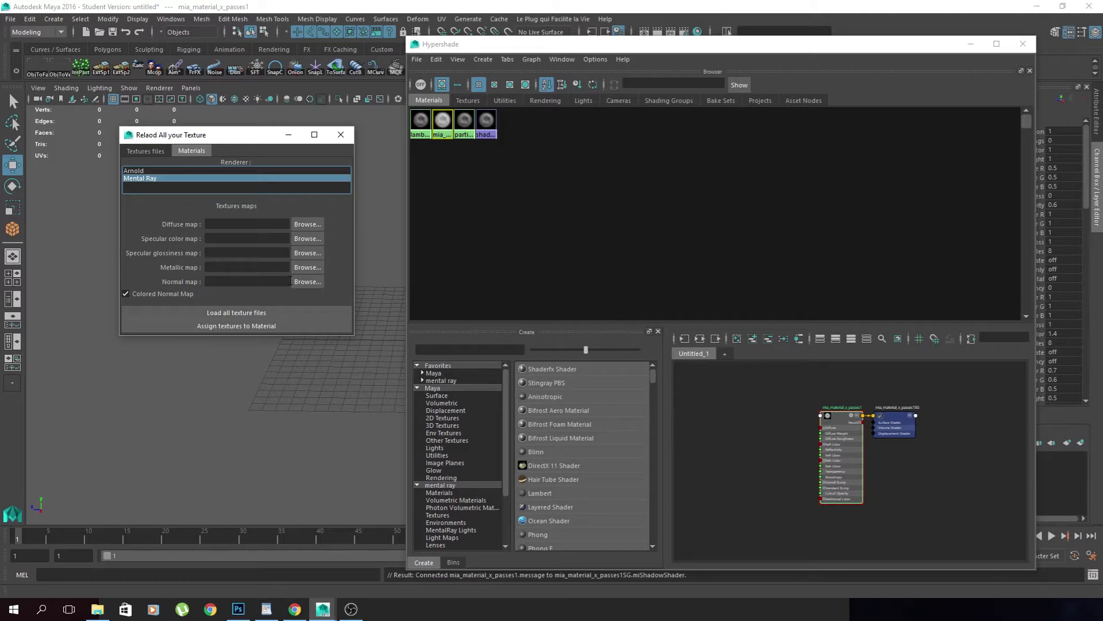
pyautogui.click(276, 316)
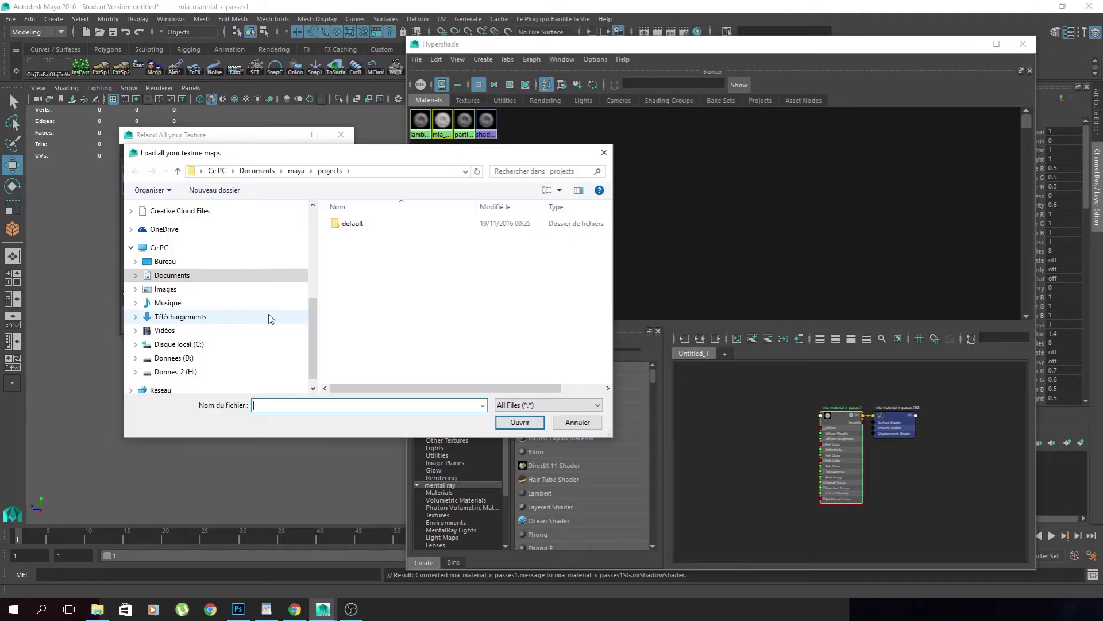
pyautogui.moveTo(259, 155); pyautogui.dragTo(493, 190)
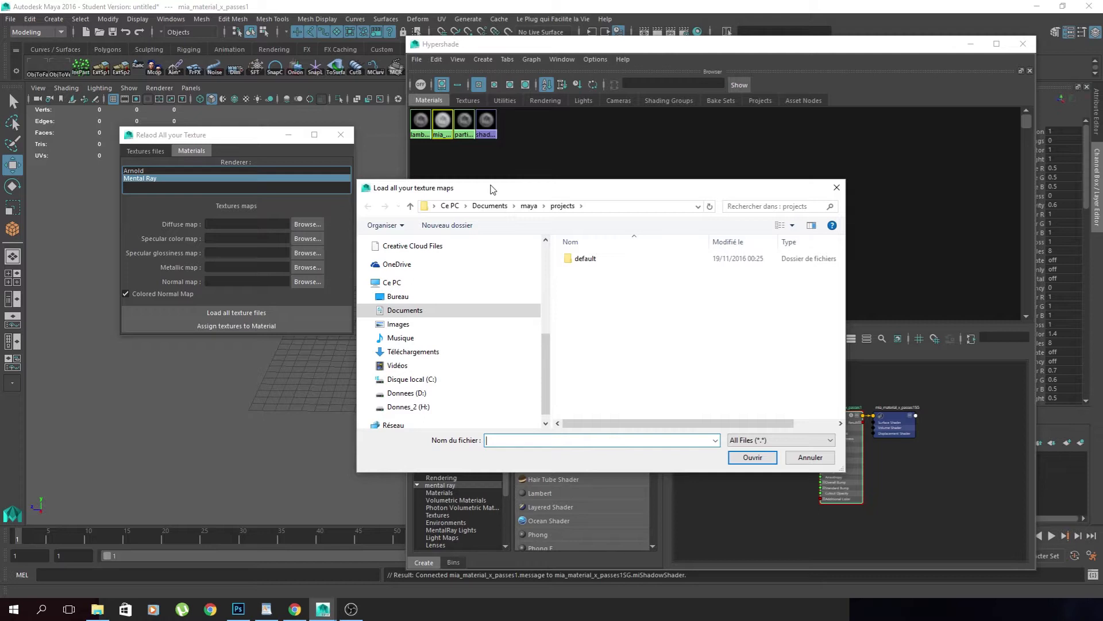
pyautogui.click(406, 393)
pyautogui.scroll(5, 632, 344)
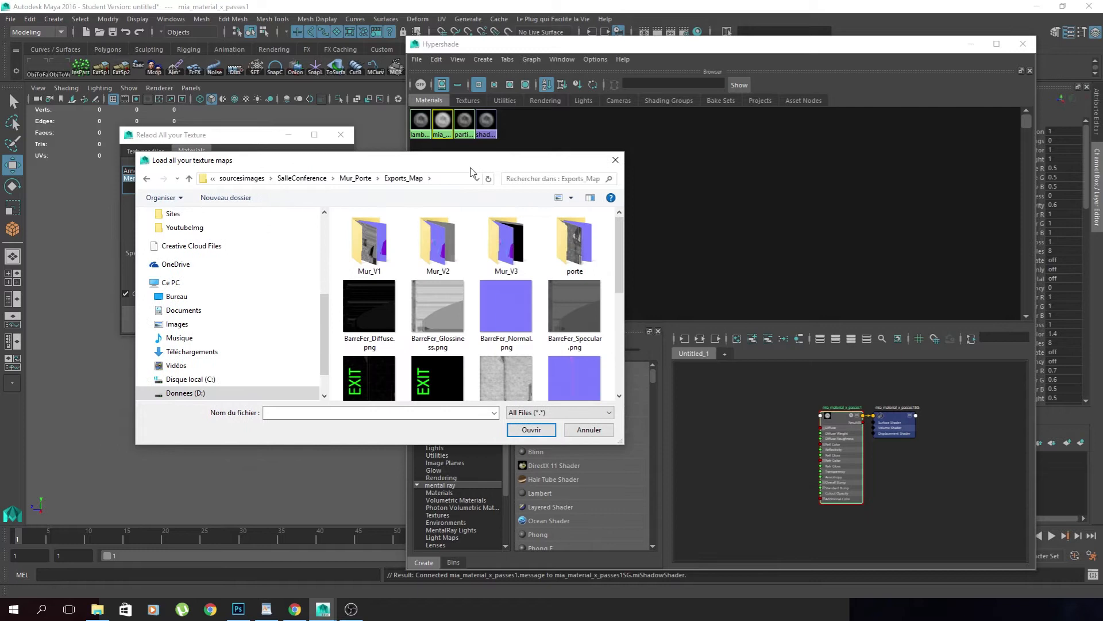
pyautogui.scroll(-1, 483, 305)
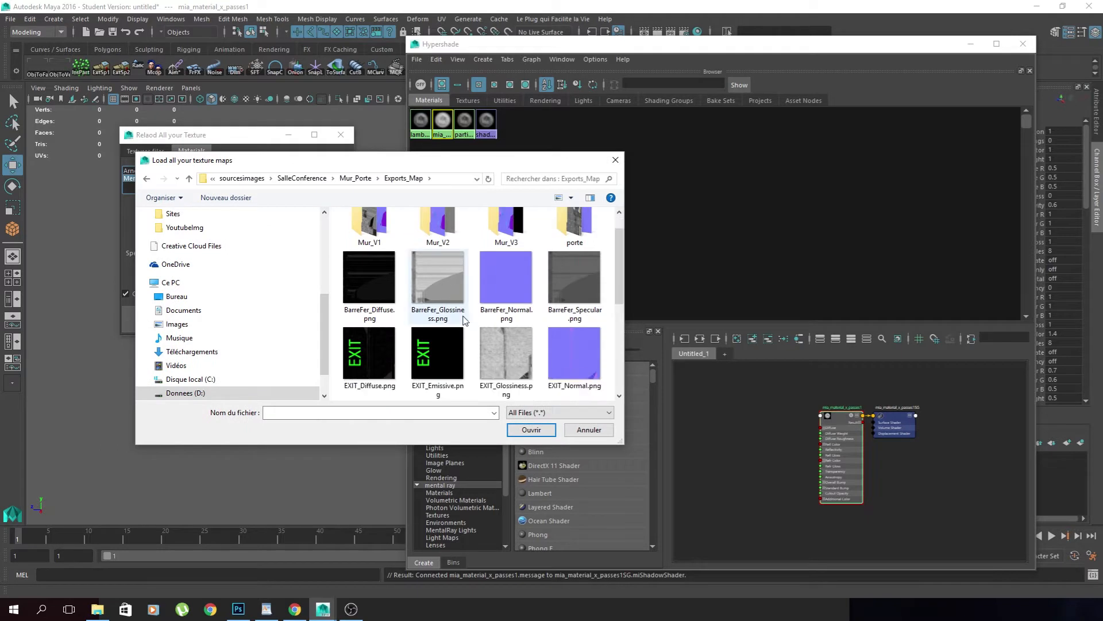
# - Load BarreFer_Diffuse.png, BarreFer_Glossiness.png, BarreFer_Normal.png and BarreFer_Specular.png as the material's texture maps
pyautogui.click(384, 280)
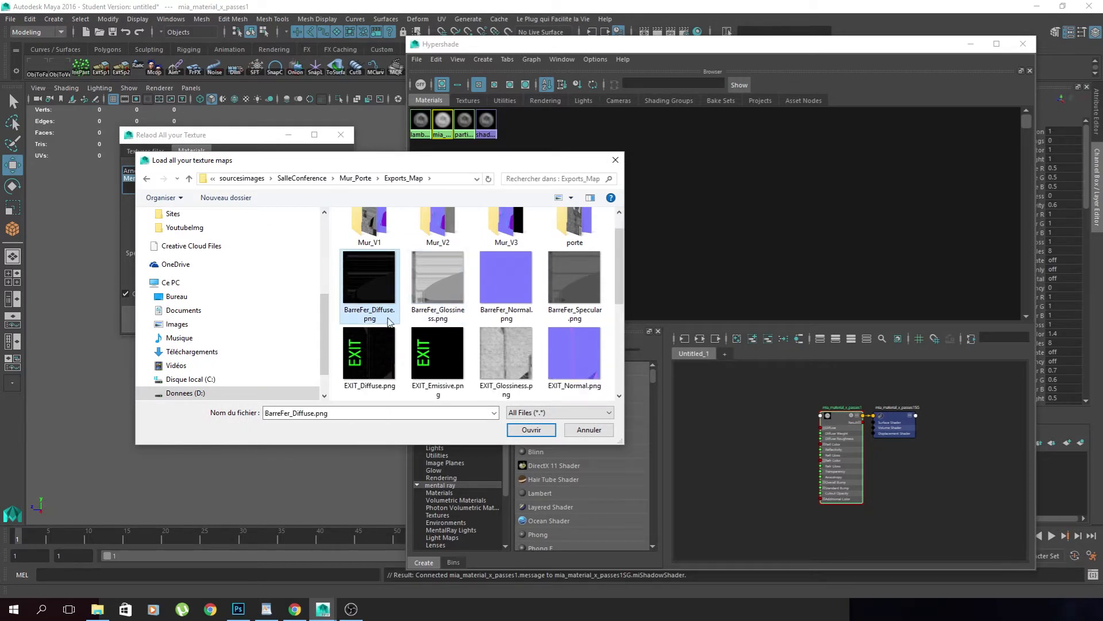
pyautogui.keyDown('ctrl'); pyautogui.click(425, 291); pyautogui.keyUp('ctrl')
pyautogui.keyDown('ctrl'); pyautogui.click(506, 288); pyautogui.keyUp('ctrl')
pyautogui.keyDown('ctrl'); pyautogui.click(577, 296); pyautogui.keyUp('ctrl')
pyautogui.scroll(-1, 485, 263)
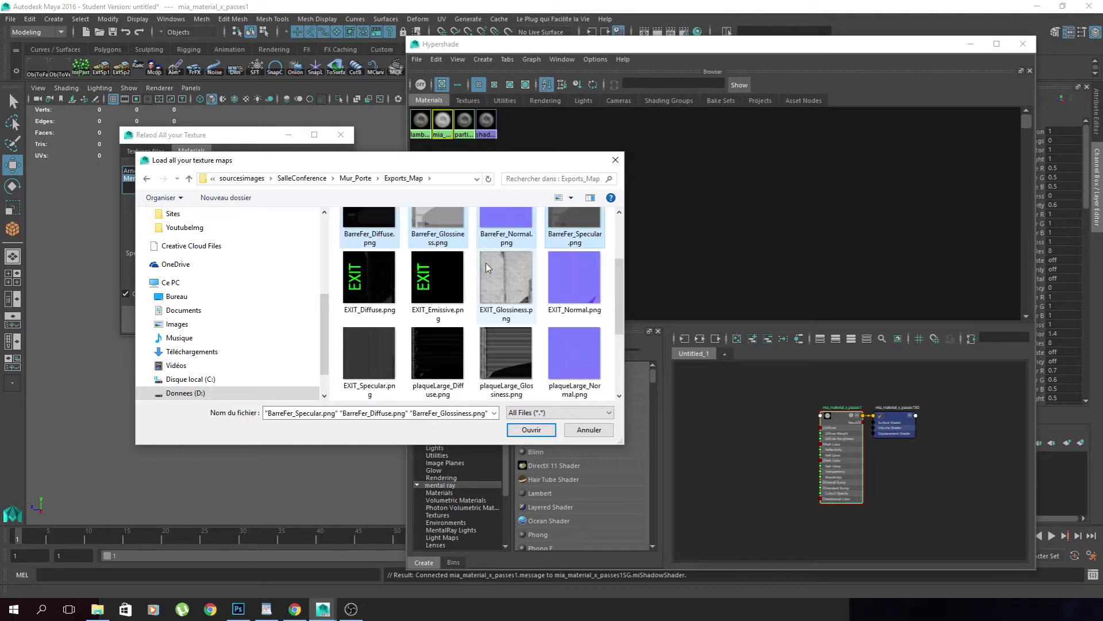
pyautogui.click(539, 435)
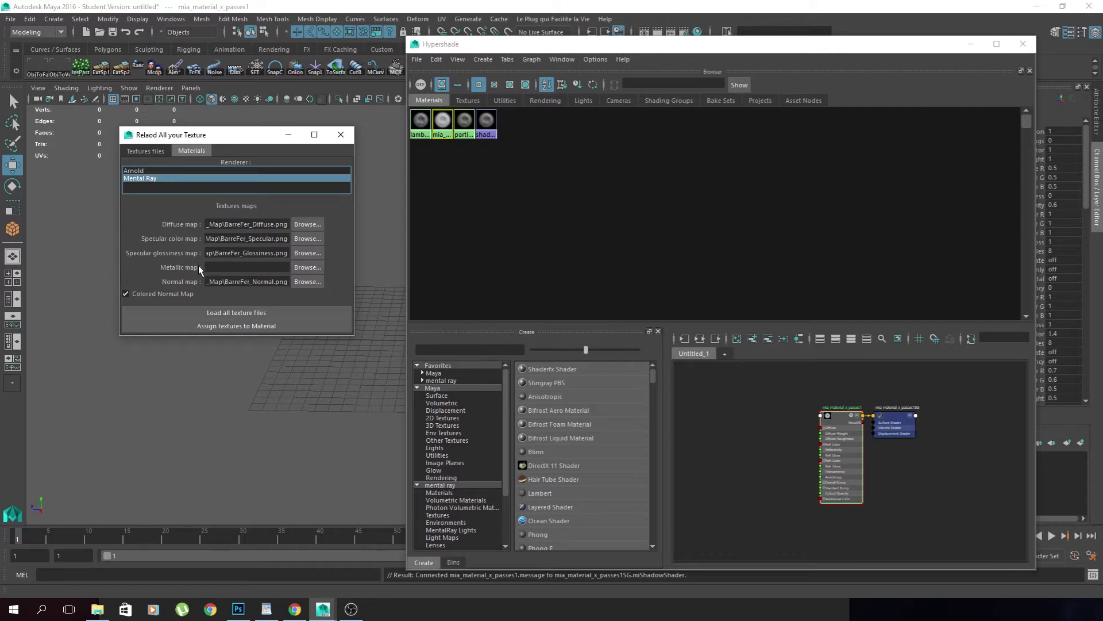
pyautogui.click(300, 267)
pyautogui.scroll(-3, 445, 276)
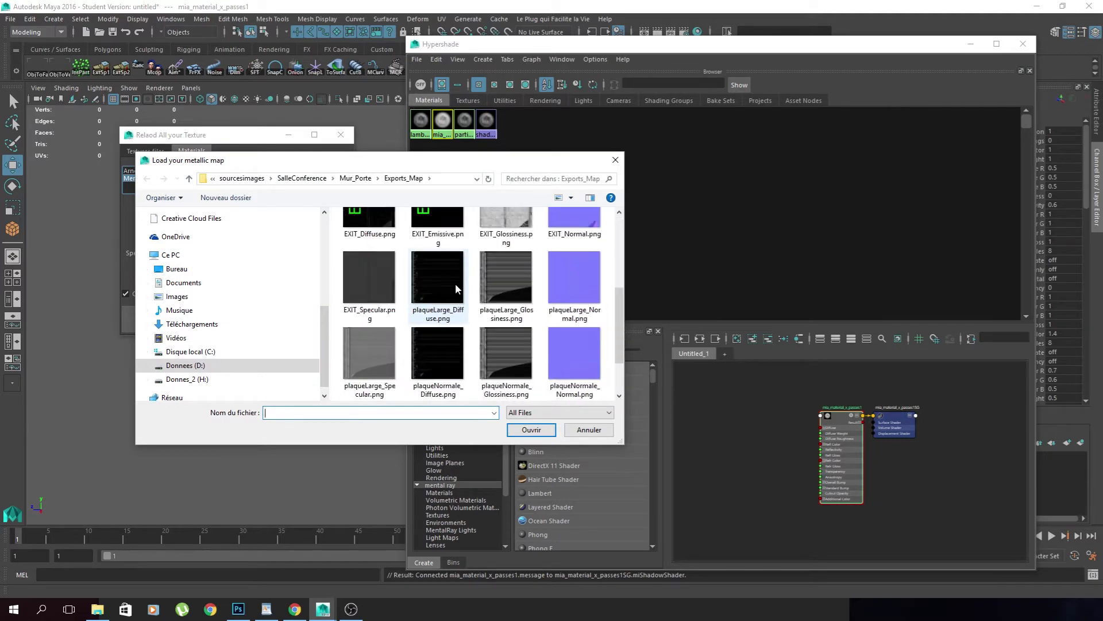
pyautogui.click(537, 429)
# - Assign the loaded BarreFer textures to the selected mia_material_x_passes material
pyautogui.moveTo(252, 142); pyautogui.dragTo(309, 149)
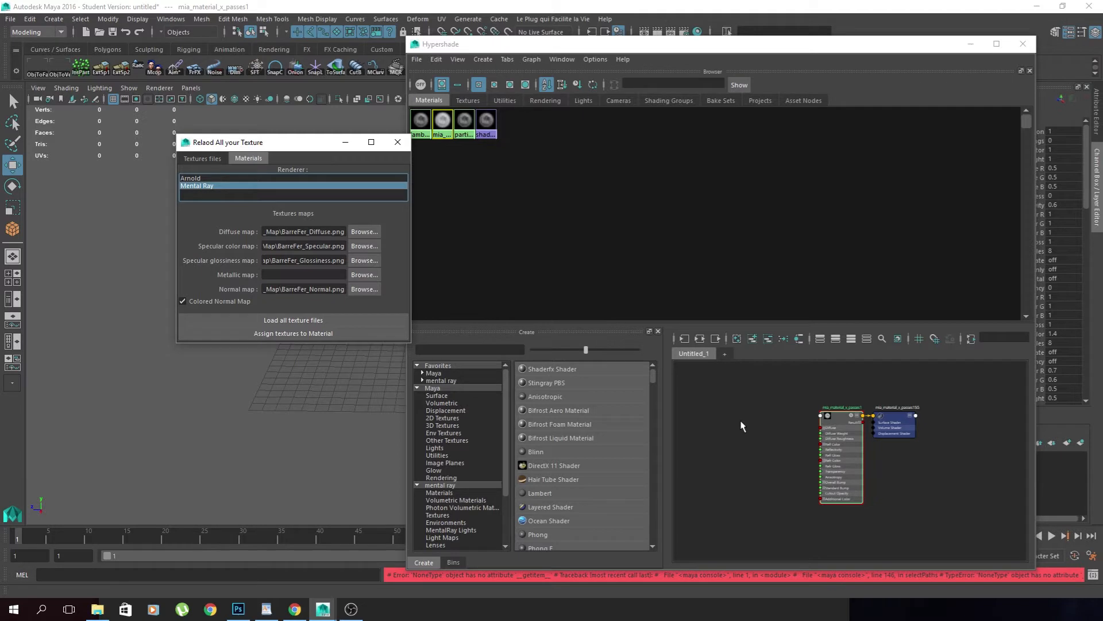
pyautogui.click(822, 419)
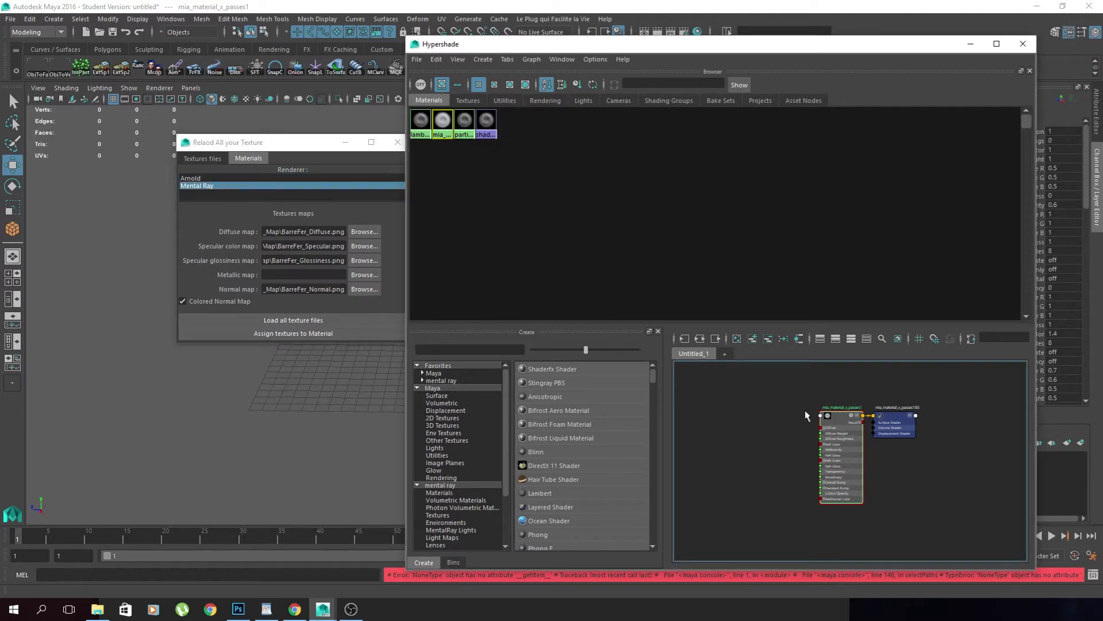
pyautogui.click(315, 334)
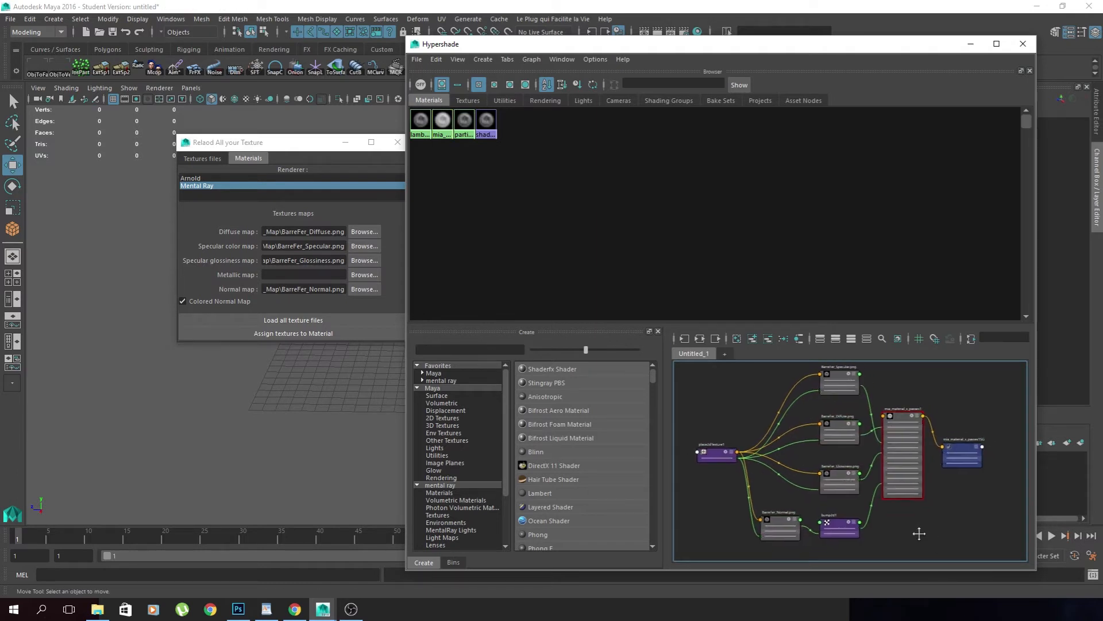
# - Enlarge the Hypershade node graph and examine how the texture nodes connect to the material
pyautogui.moveTo(777, 324); pyautogui.dragTo(777, 217)
pyautogui.scroll(2, 820, 339)
pyautogui.keyDown('alt'); pyautogui.moveTo(820, 339); pyautogui.dragTo(831, 394, button='middle'); pyautogui.keyUp('alt')
pyautogui.keyDown('alt'); pyautogui.moveTo(899, 405); pyautogui.dragTo(913, 400, button='middle'); pyautogui.keyUp('alt')
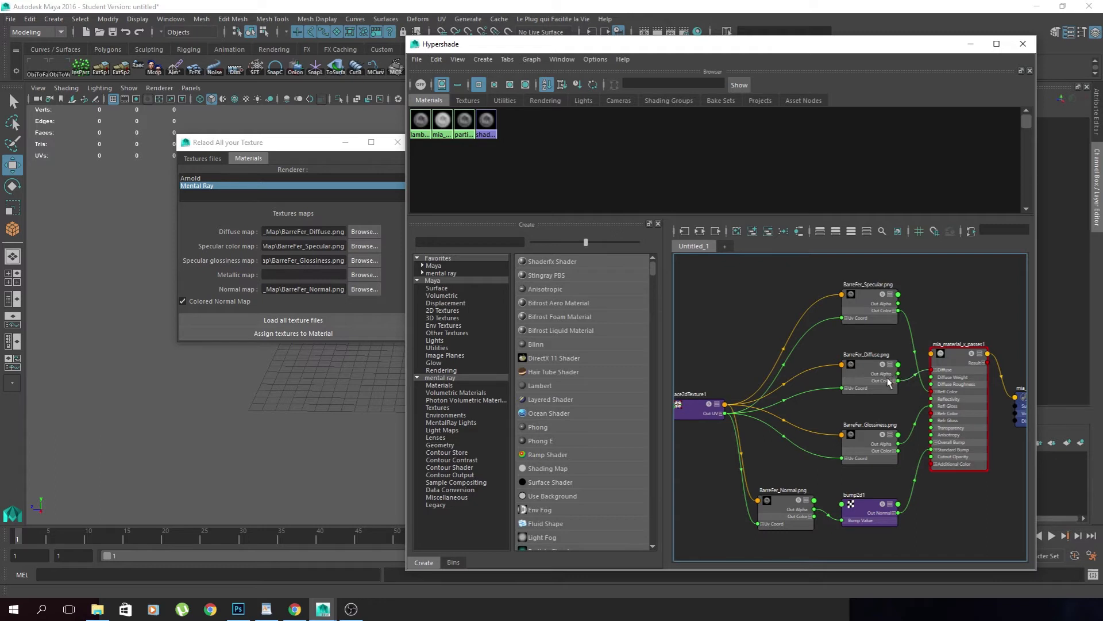
pyautogui.scroll(-2, 891, 374)
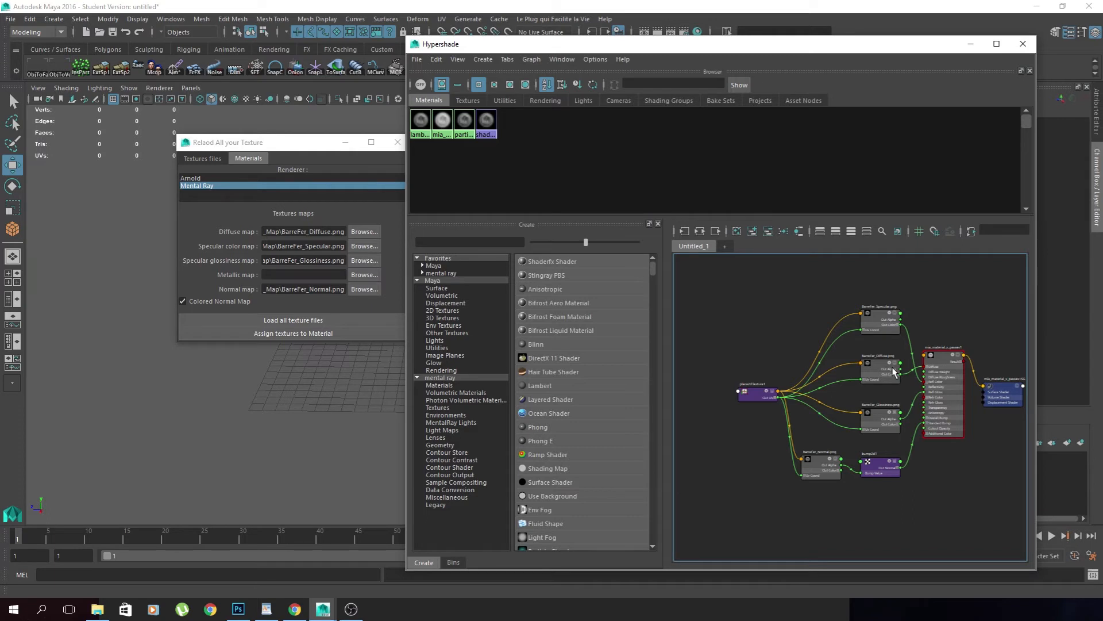
# - Inspect the color space of the texture file nodes and view the tool's options for converting all textures to Raw or sRGB
pyautogui.moveTo(872, 54); pyautogui.dragTo(710, 54)
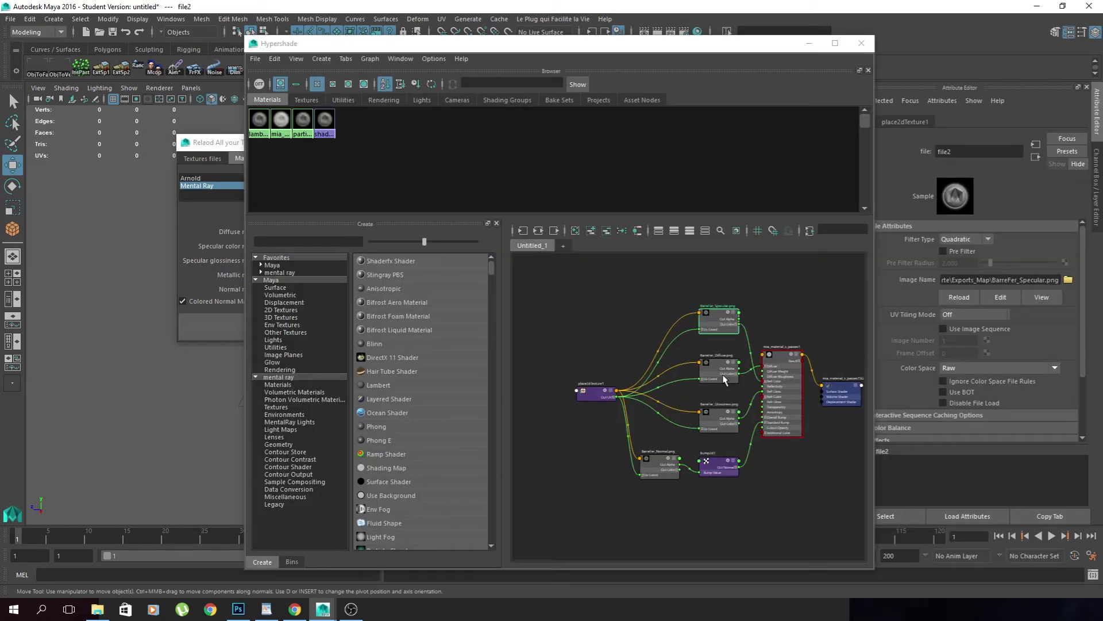
pyautogui.click(721, 418)
pyautogui.click(655, 467)
pyautogui.click(223, 145)
pyautogui.click(202, 158)
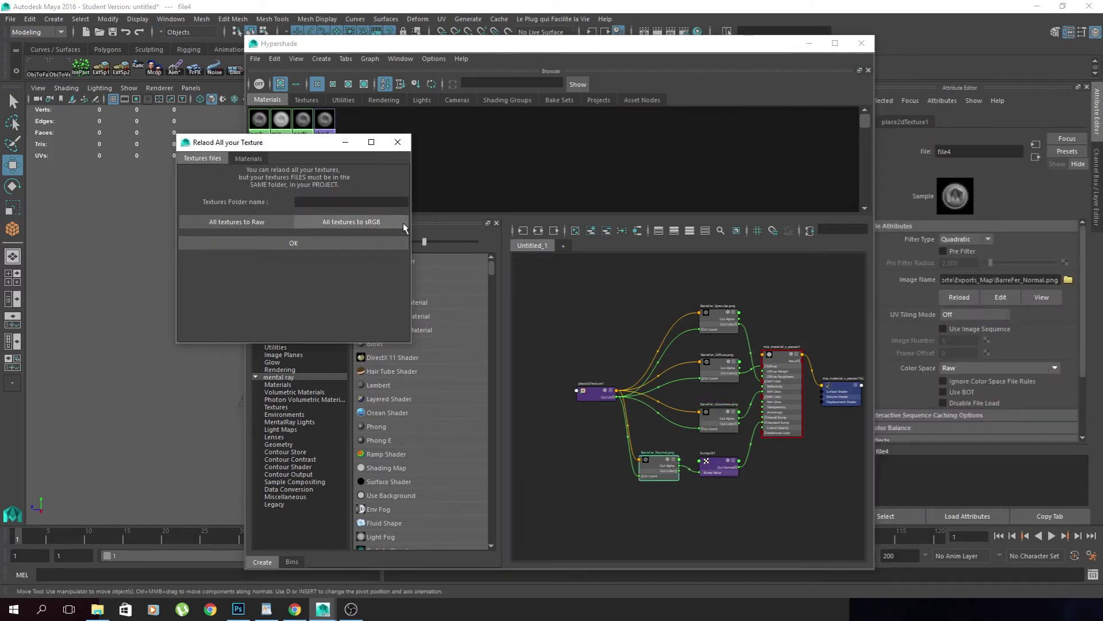
pyautogui.click(249, 158)
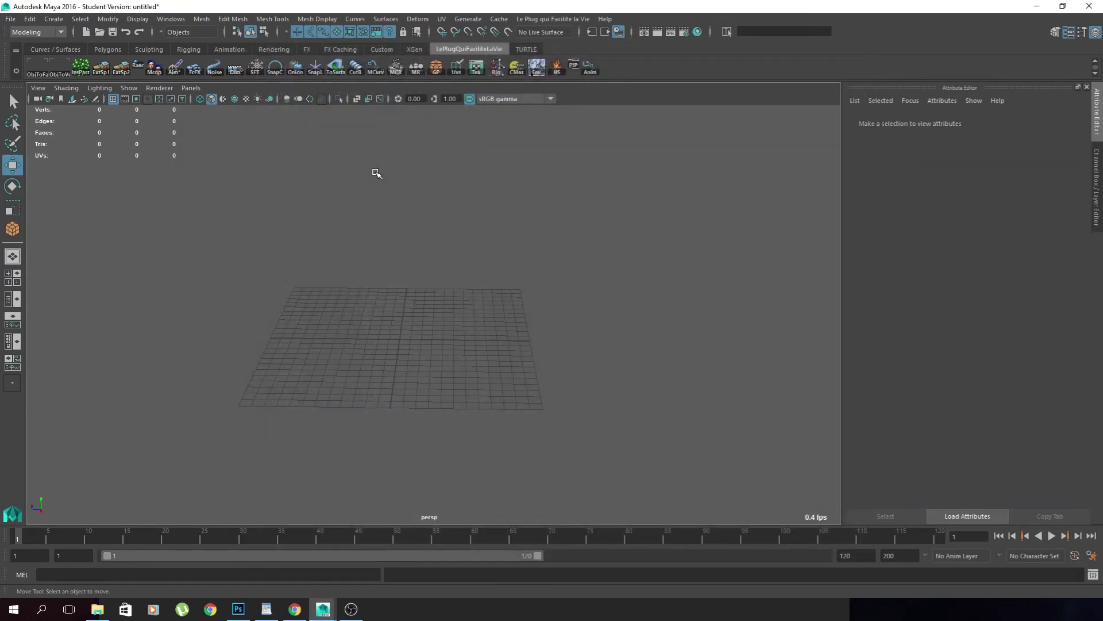